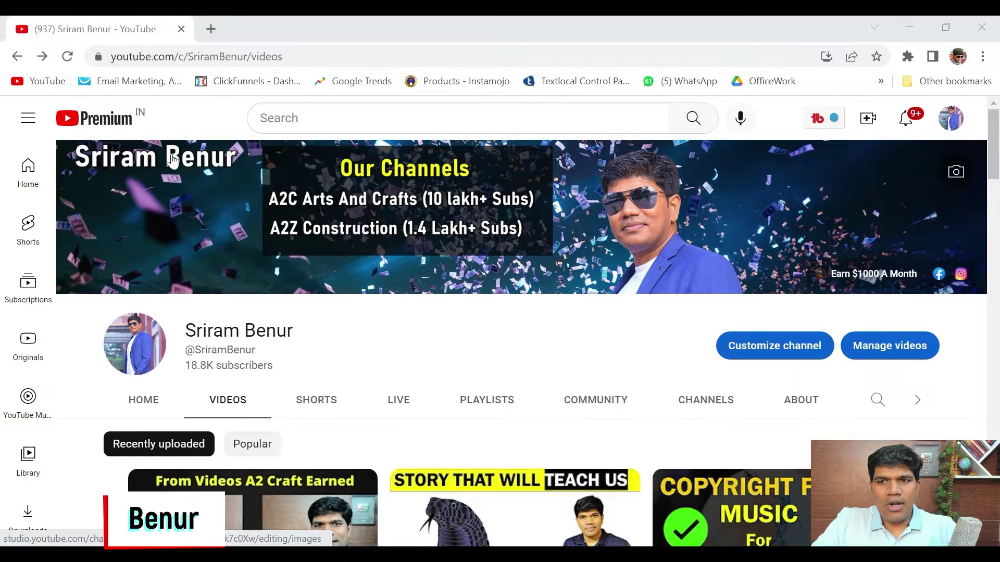
Open the account menu from the profile avatar on the channel's videos page
click(952, 122)
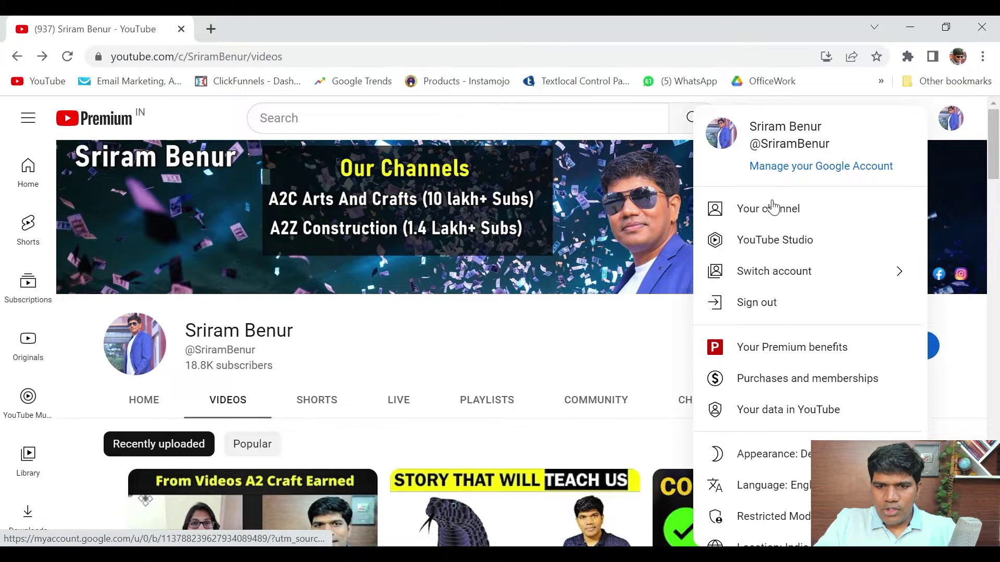
scroll(769, 250, down, 2)
scroll(769, 264, down, 1)
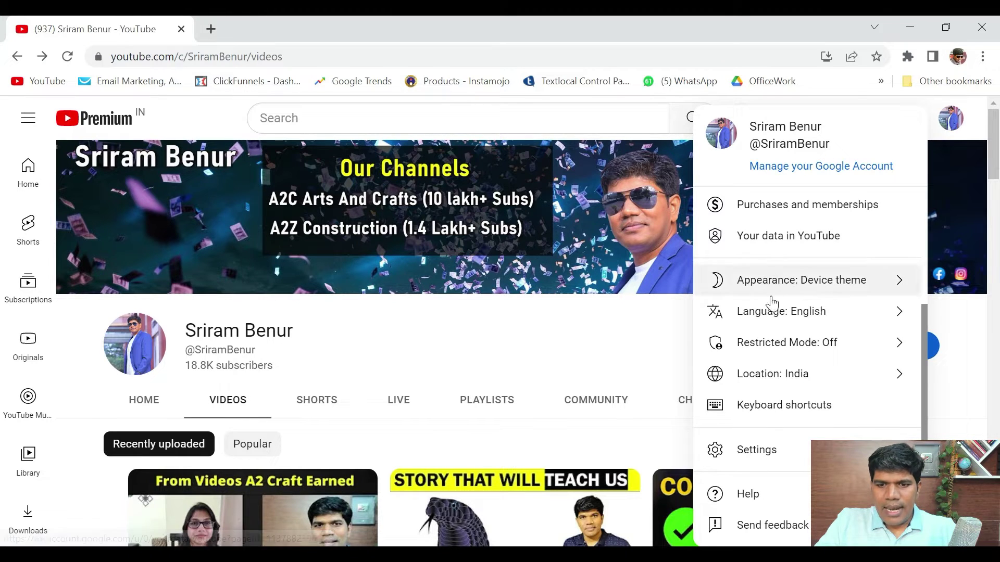
Open account settings and list every channel on the account, including A2C Arts And Crafts
click(756, 451)
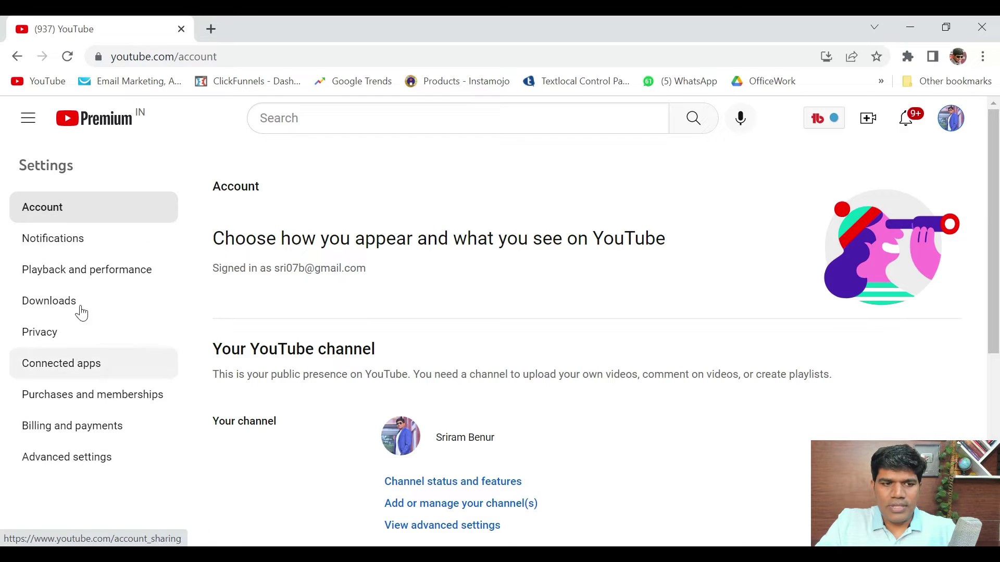
scroll(308, 397, down, 1)
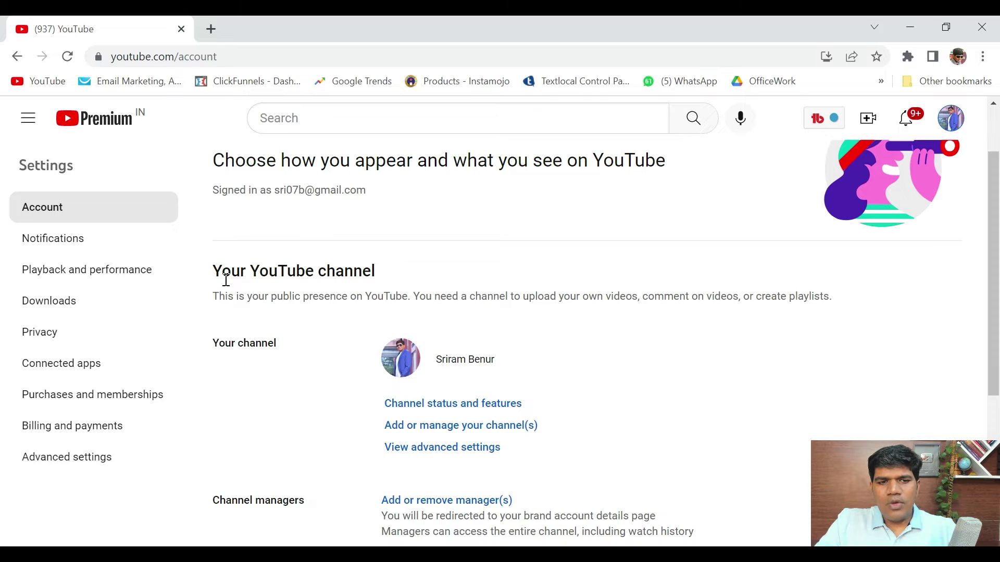
drag(246, 273, 390, 279)
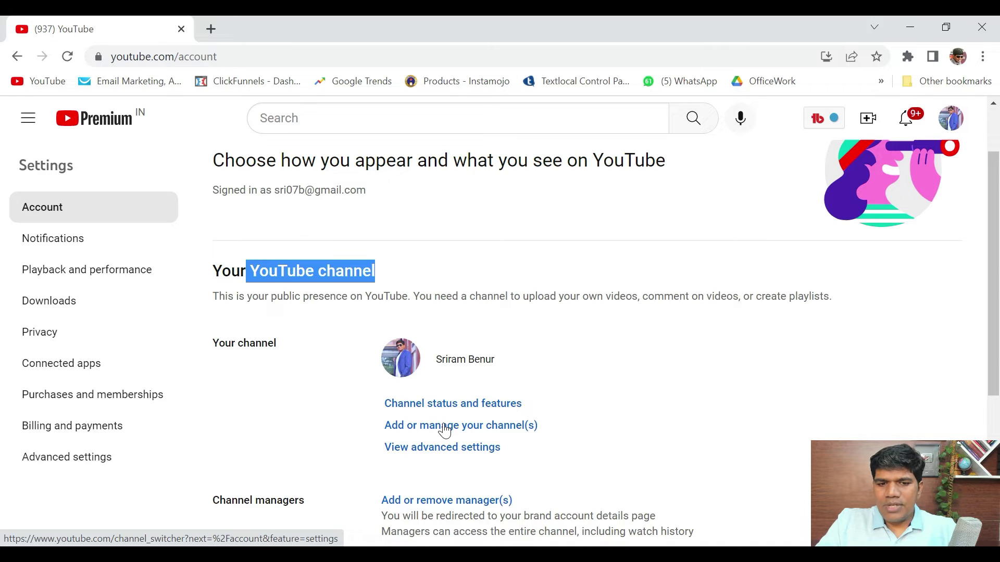
click(334, 433)
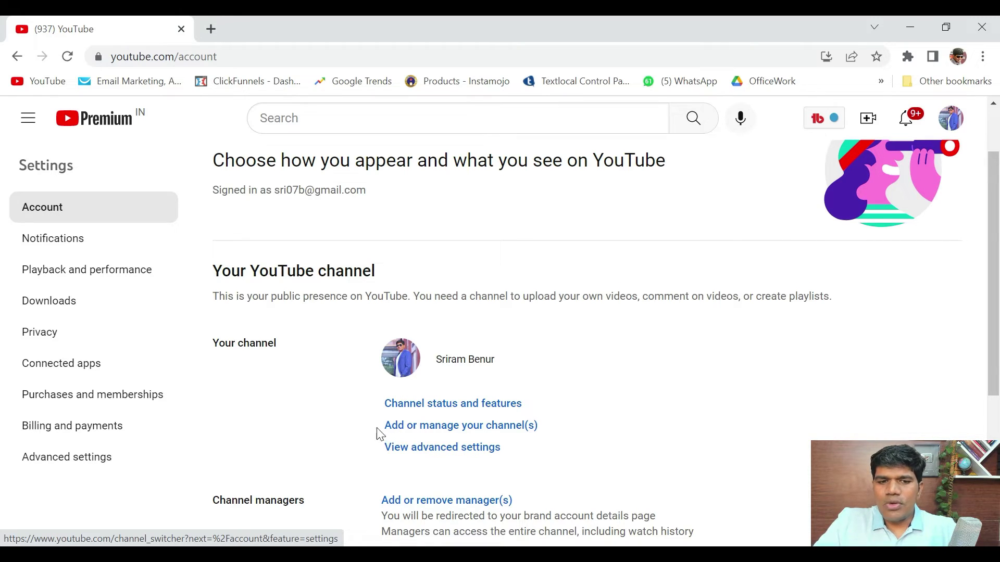
click(481, 431)
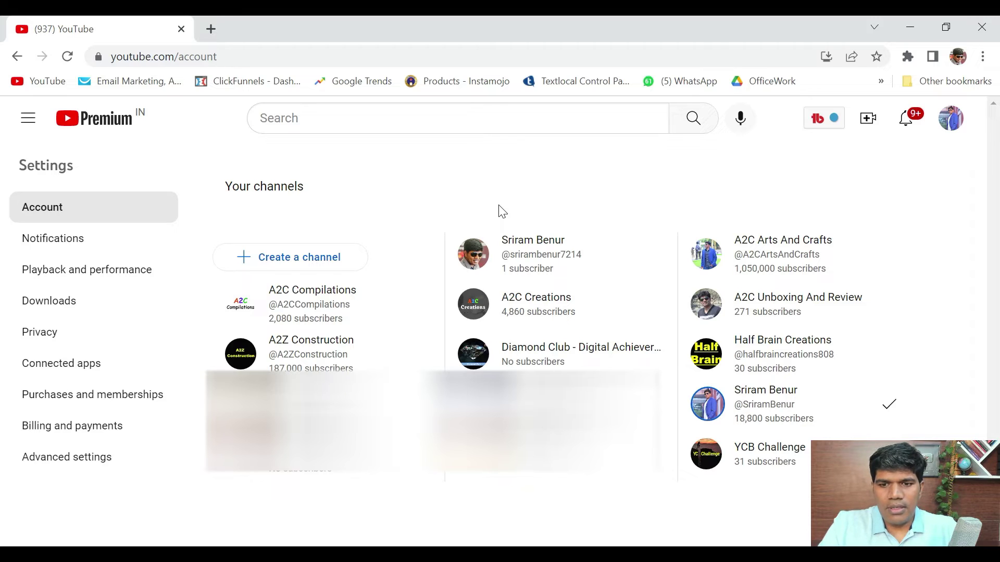
Create a new channel named 'Sriram BLR', accepting the new Google Account acknowledgement
click(264, 263)
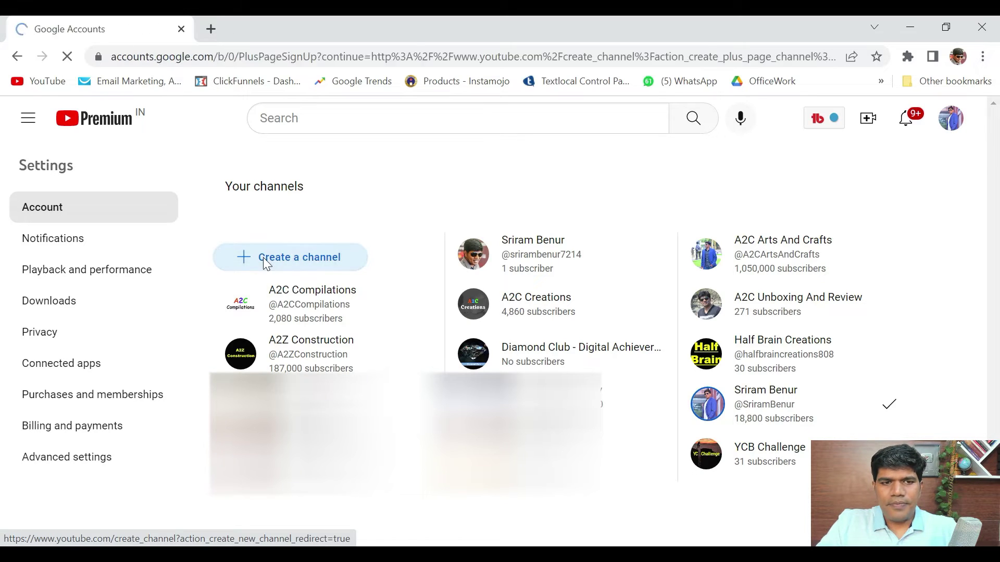
scroll(360, 420, down, 1)
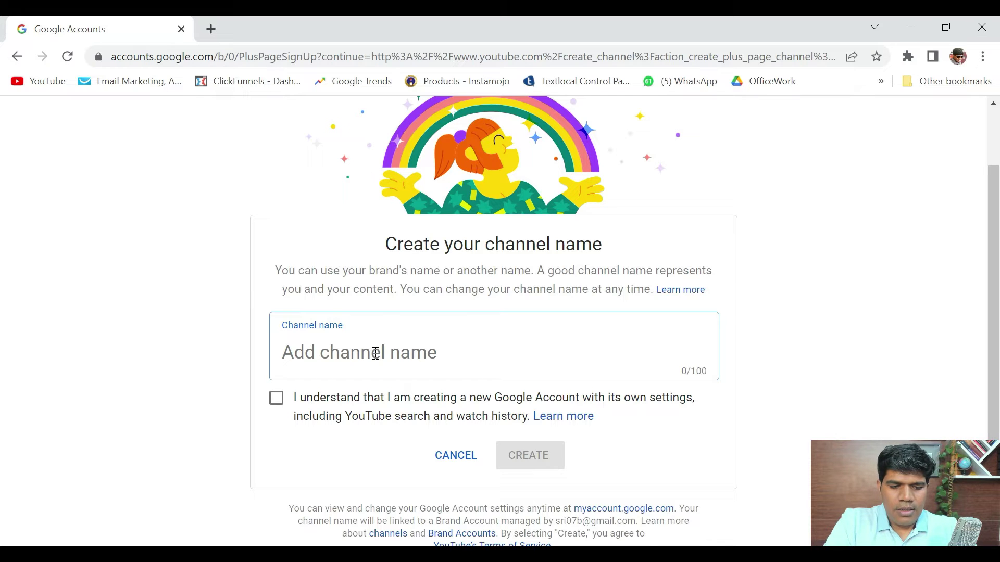
text(Sriram )
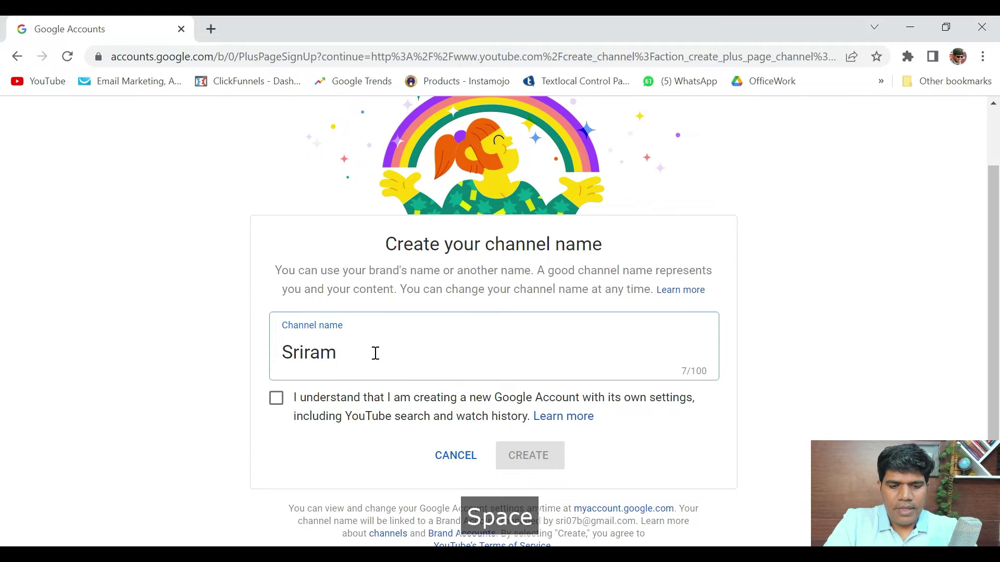
text(BLR)
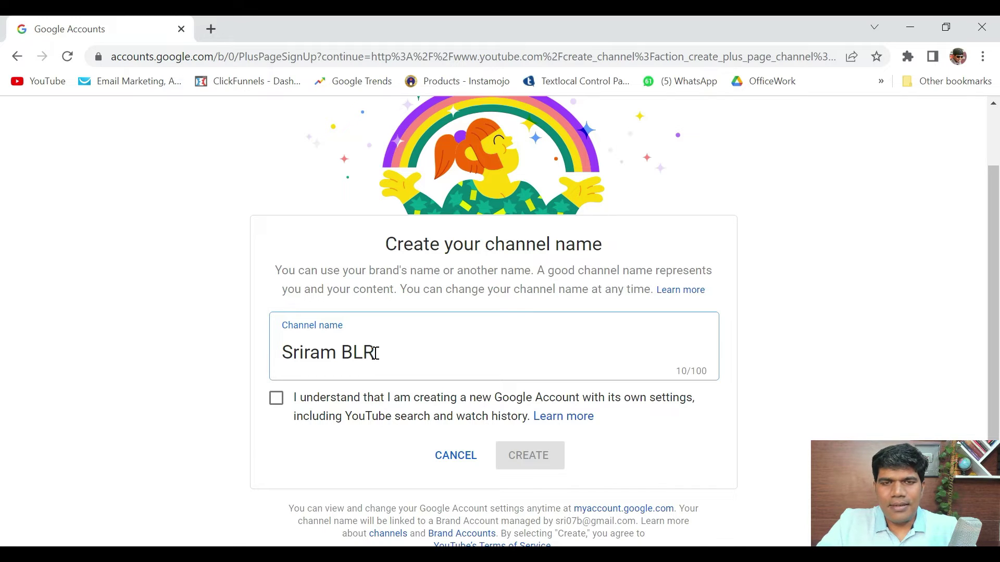
click(277, 400)
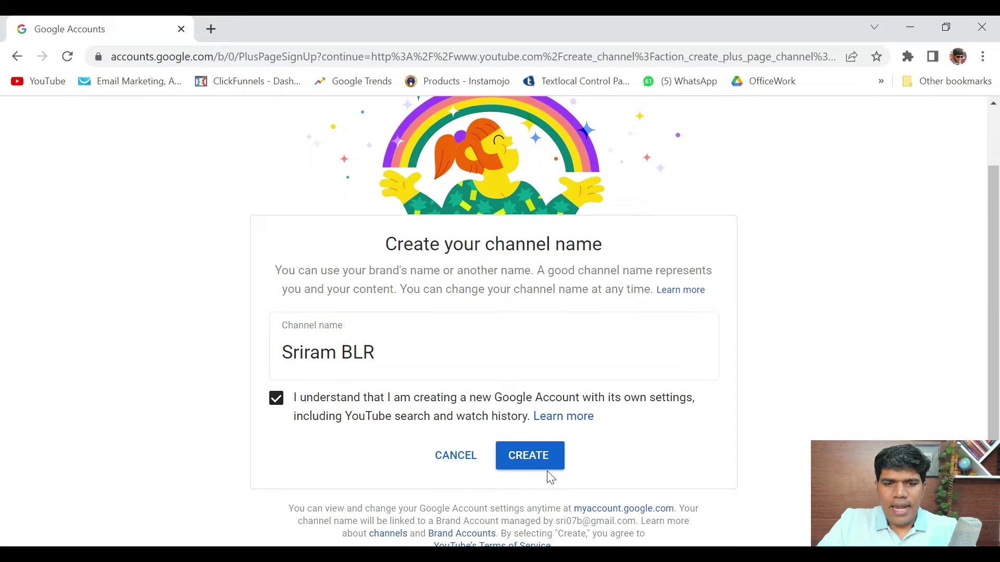
click(531, 456)
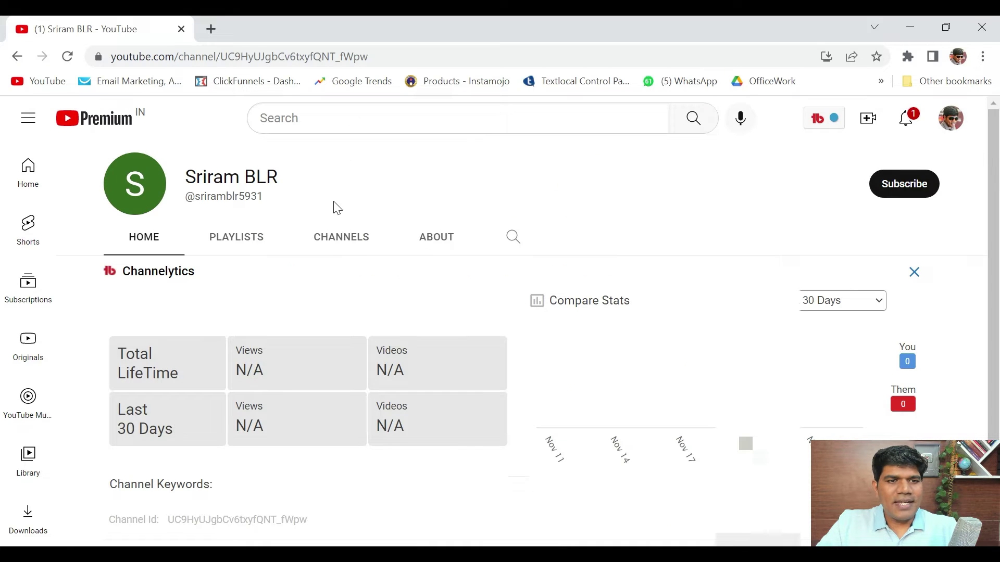
drag(305, 183, 185, 176)
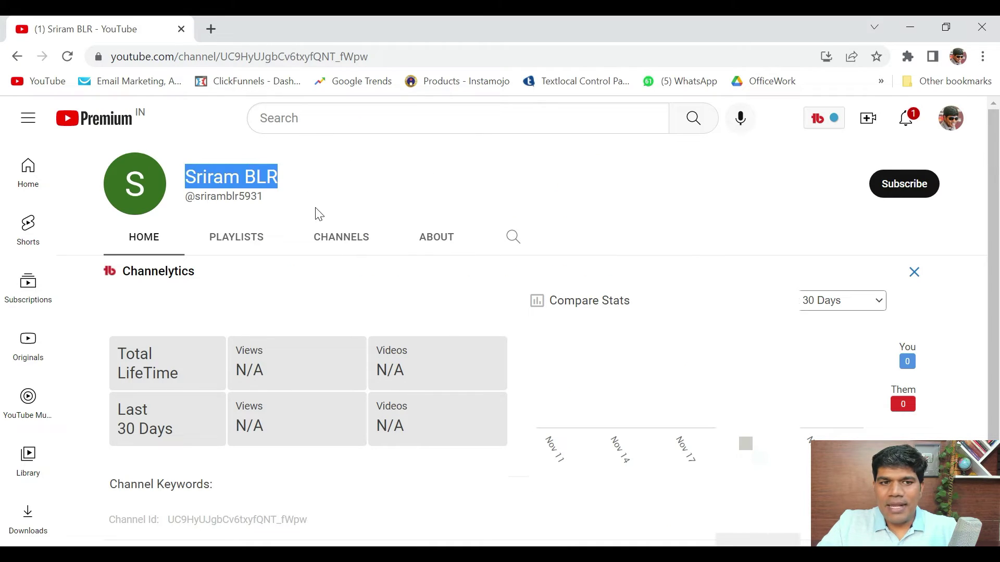
click(281, 219)
drag(276, 203, 188, 199)
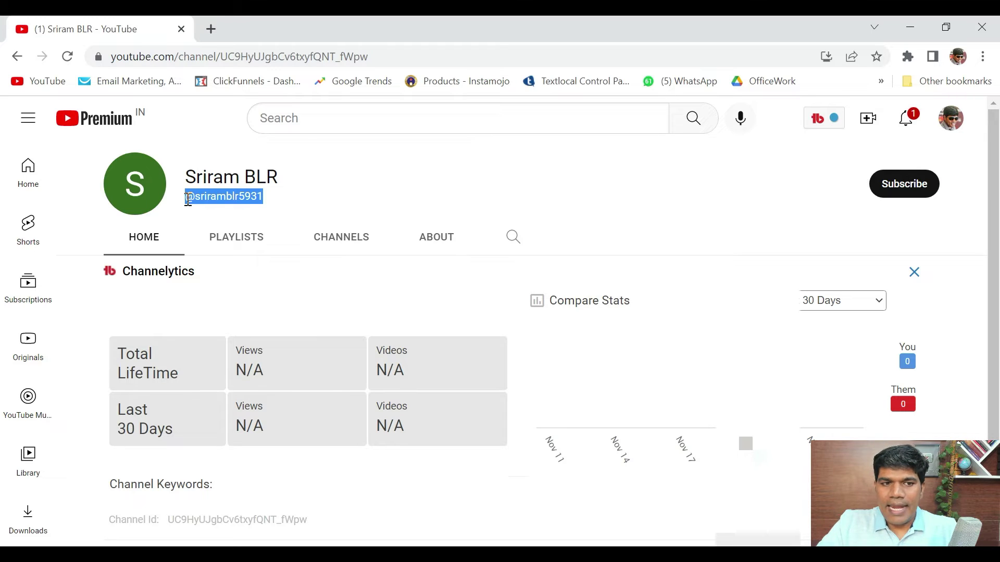
click(324, 213)
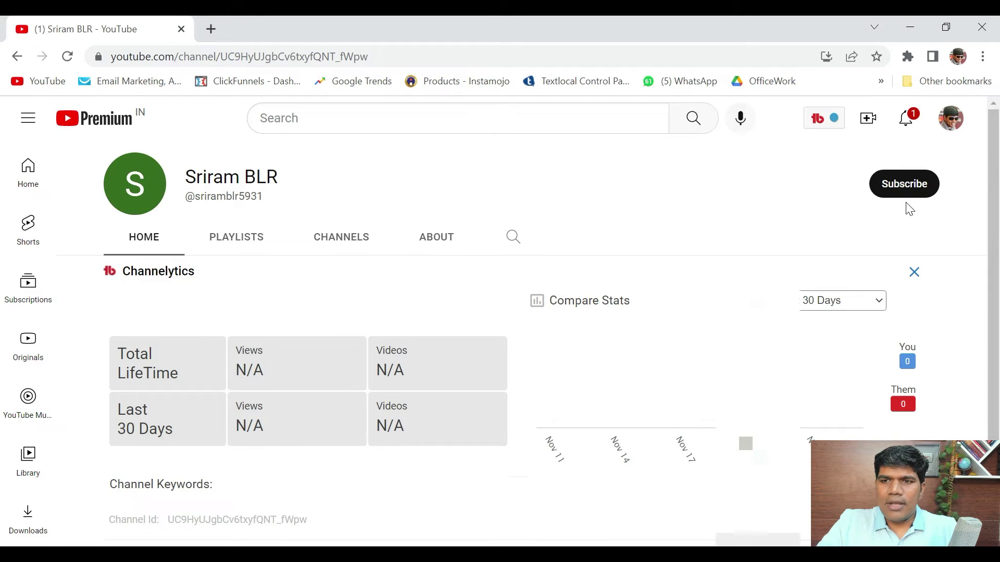
click(951, 125)
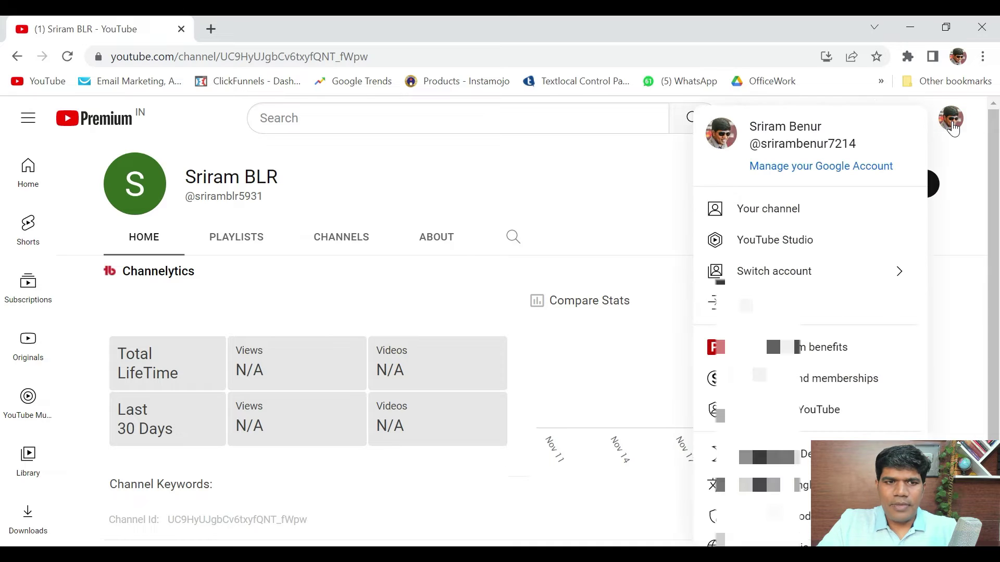
Switch the signed-in account over to the Sriram BLR channel
click(825, 281)
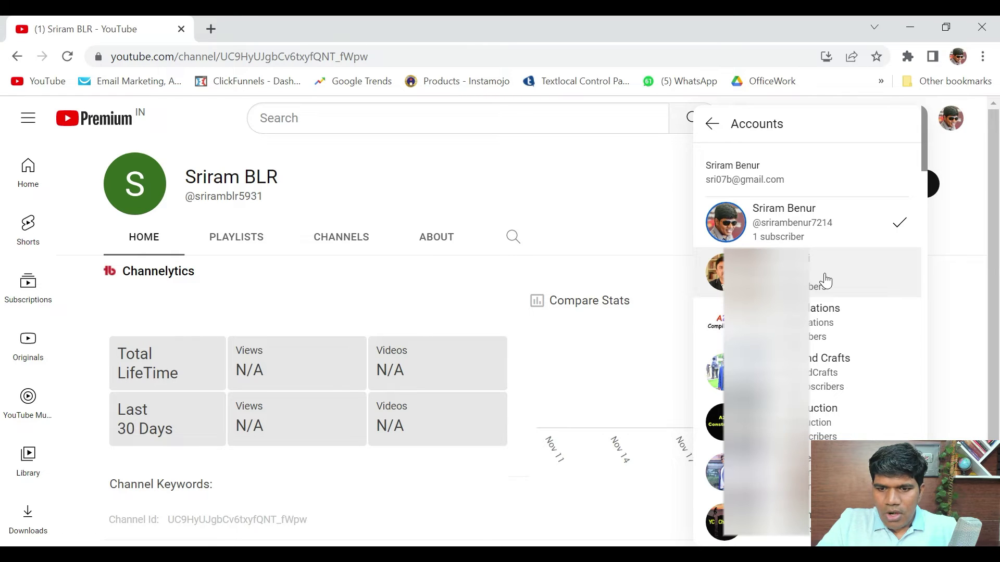
scroll(825, 281, down, 3)
scroll(826, 281, down, 1)
scroll(826, 280, down, 3)
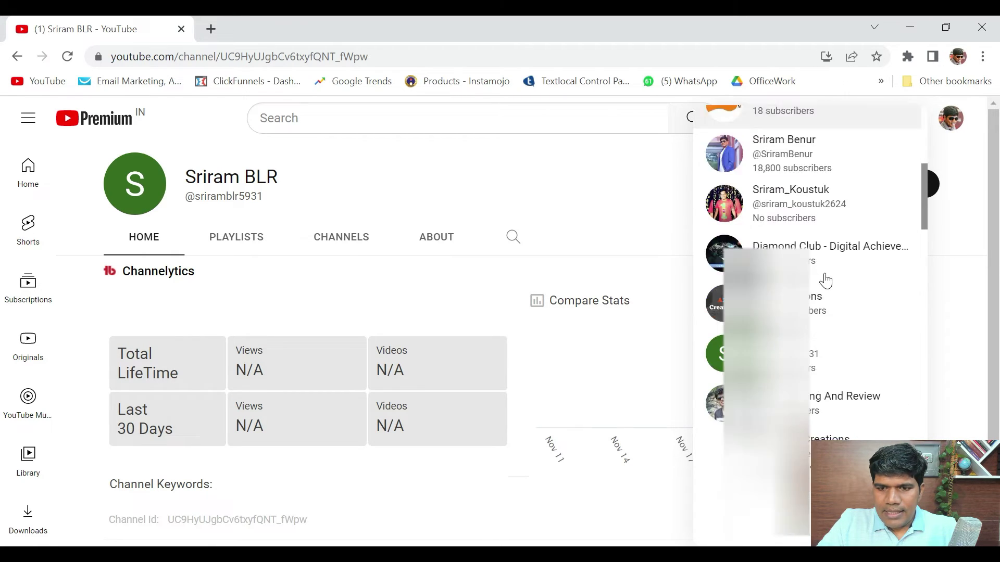
scroll(826, 281, down, 2)
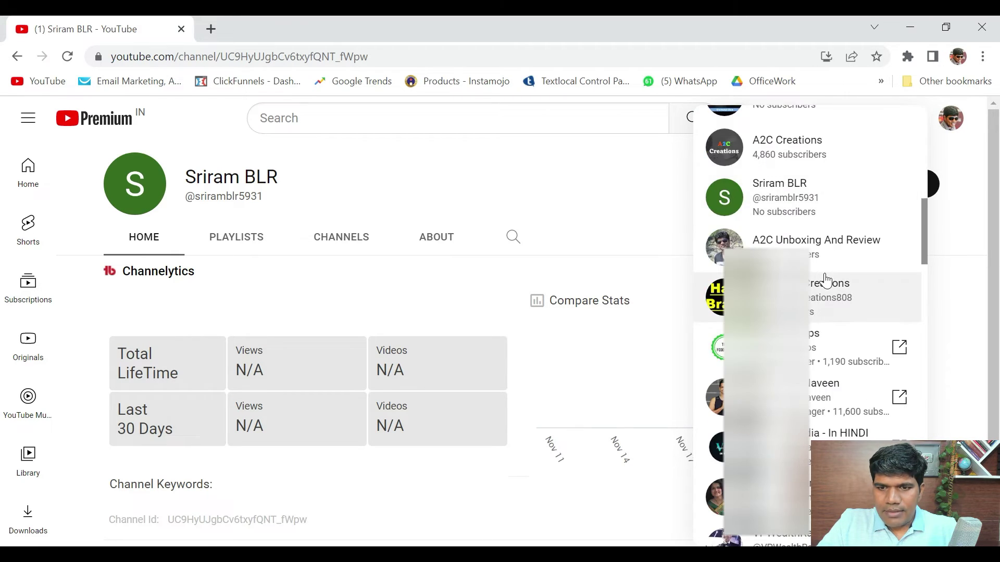
click(797, 217)
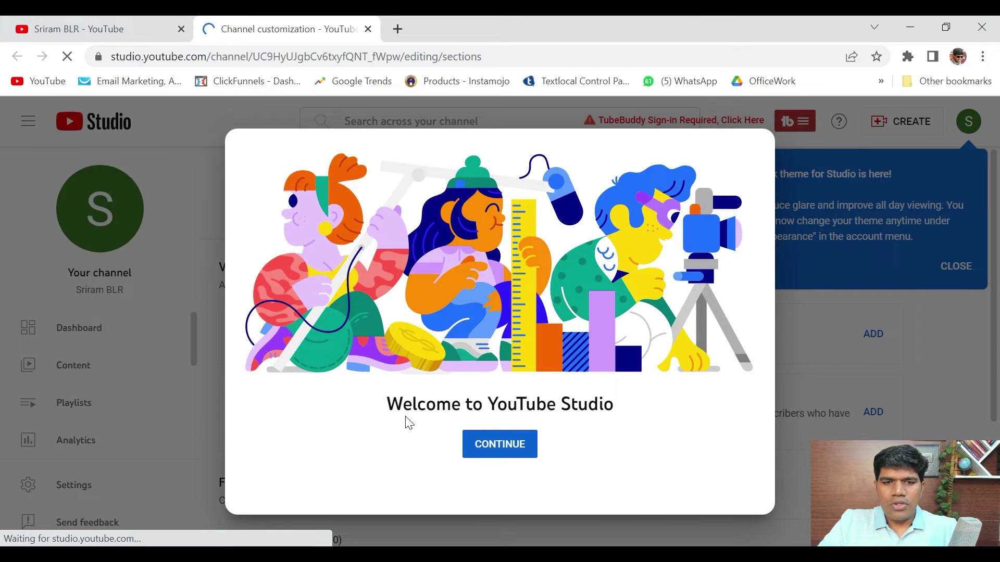
Dismiss the Studio welcome, review Sriram BLR's name and handle, then go to Branding
click(504, 449)
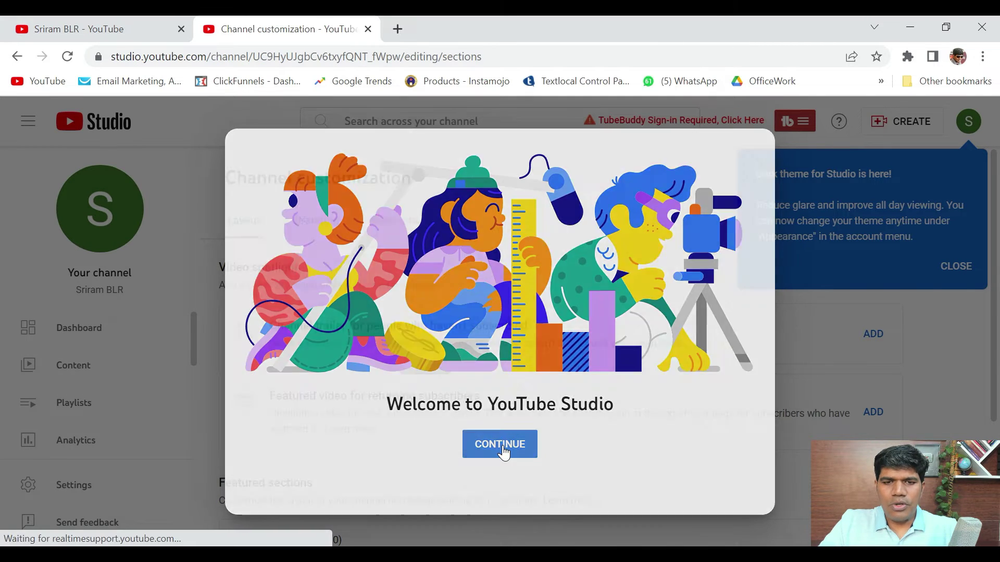
scroll(94, 409, down, 3)
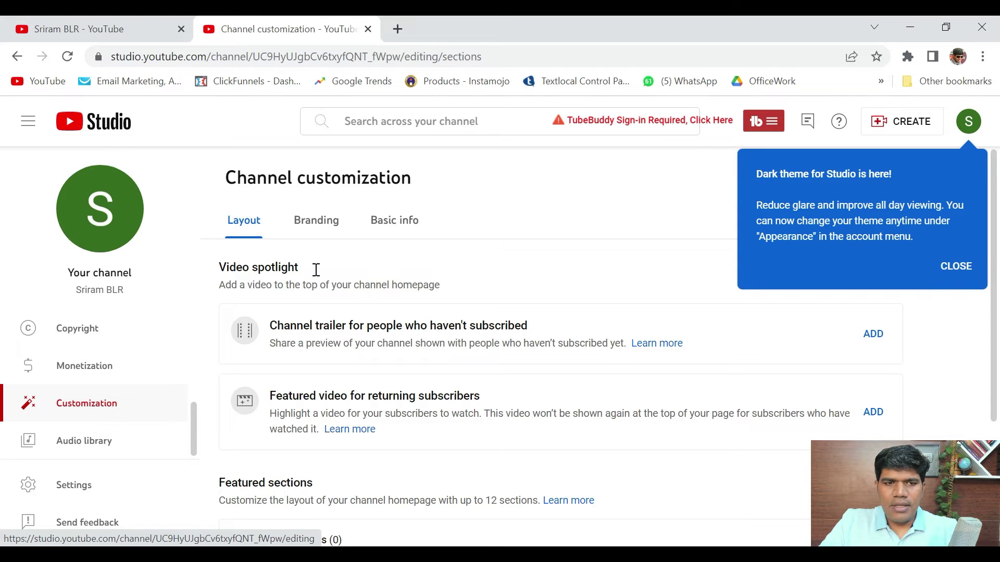
scroll(370, 480, down, 2)
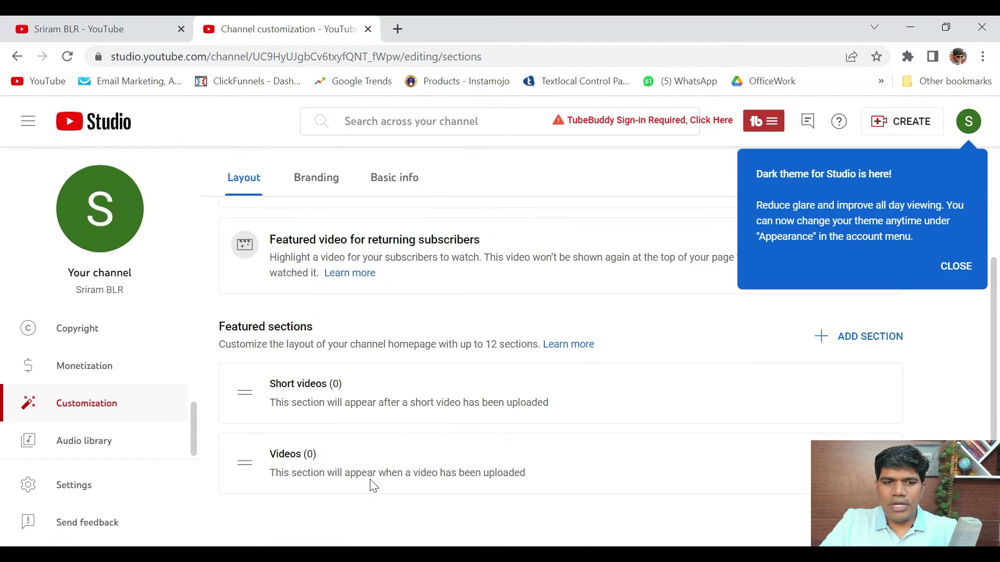
scroll(371, 479, up, 2)
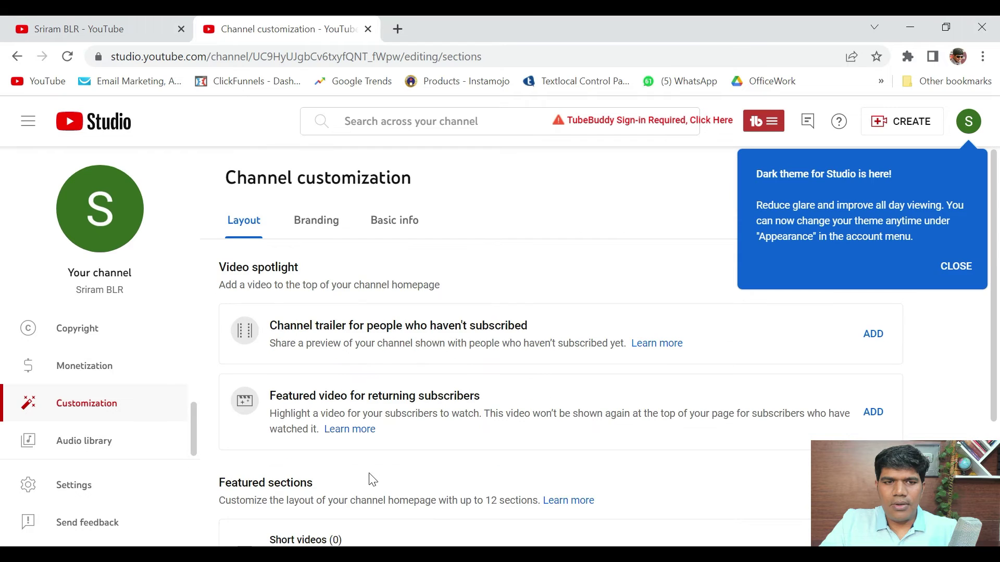
click(401, 224)
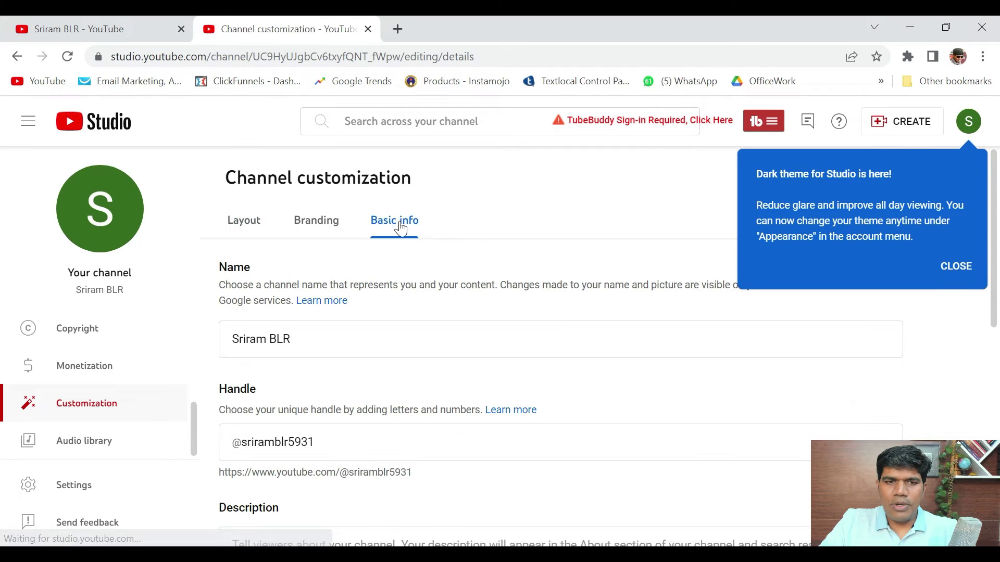
scroll(416, 361, down, 2)
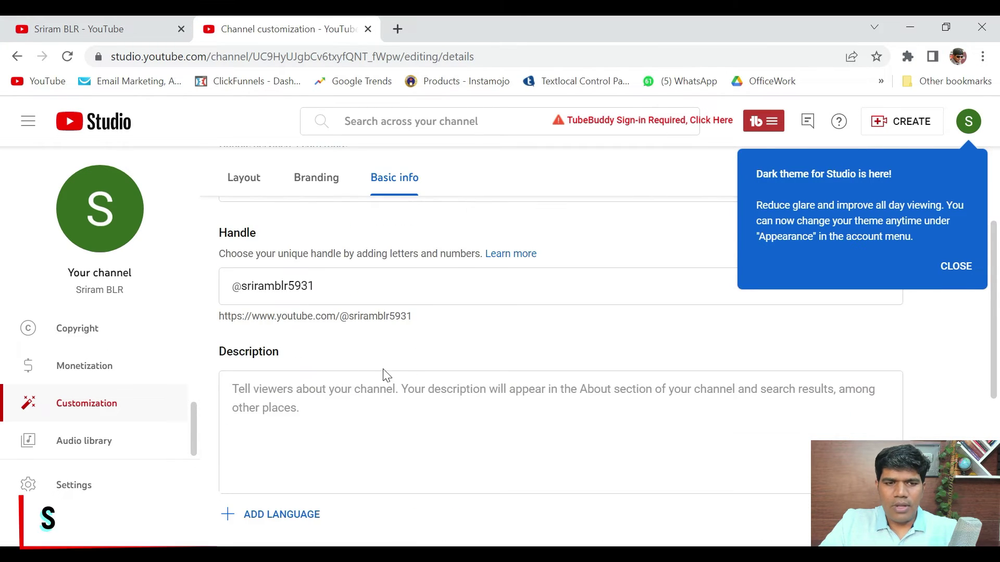
scroll(321, 391, down, 1)
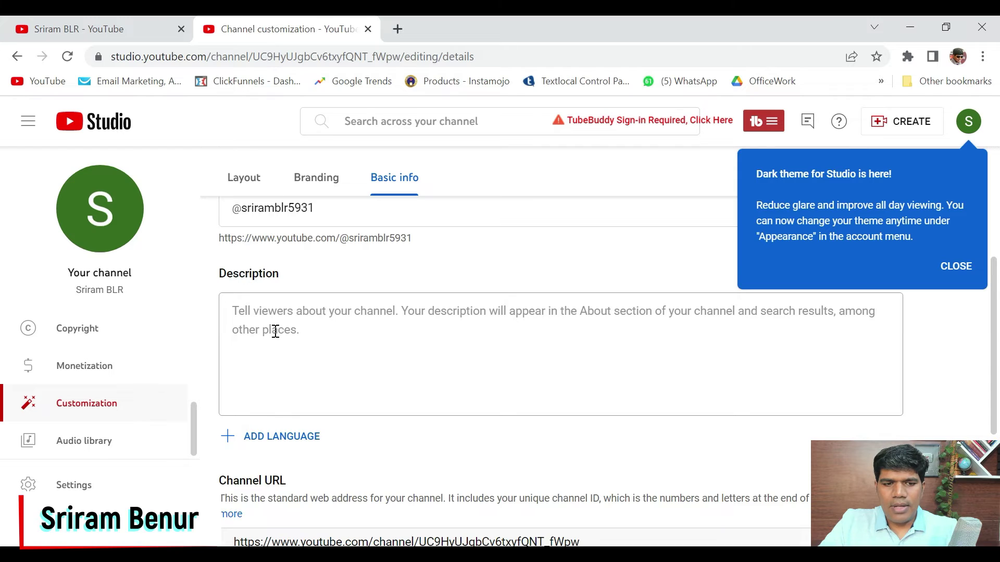
scroll(275, 331, down, 3)
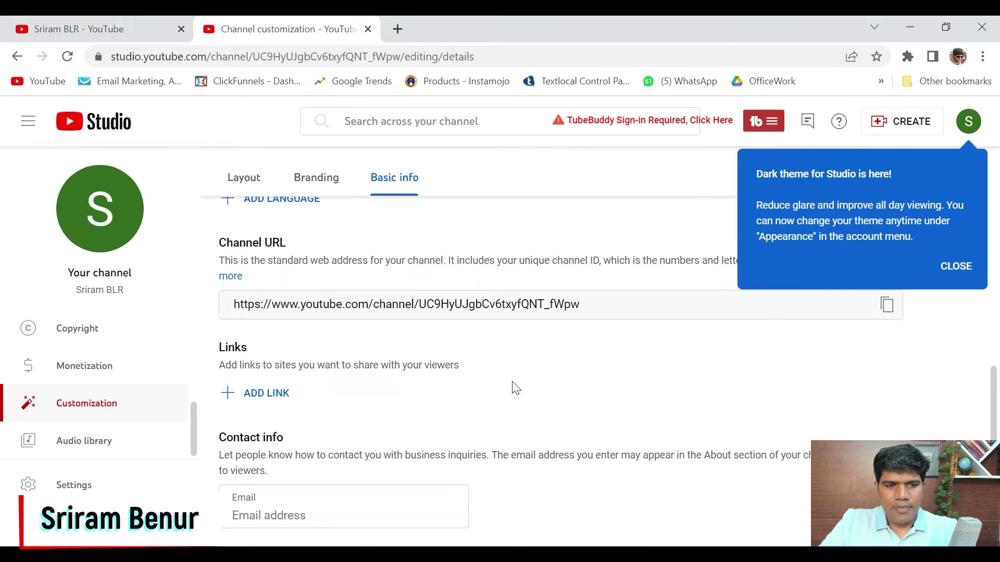
click(317, 186)
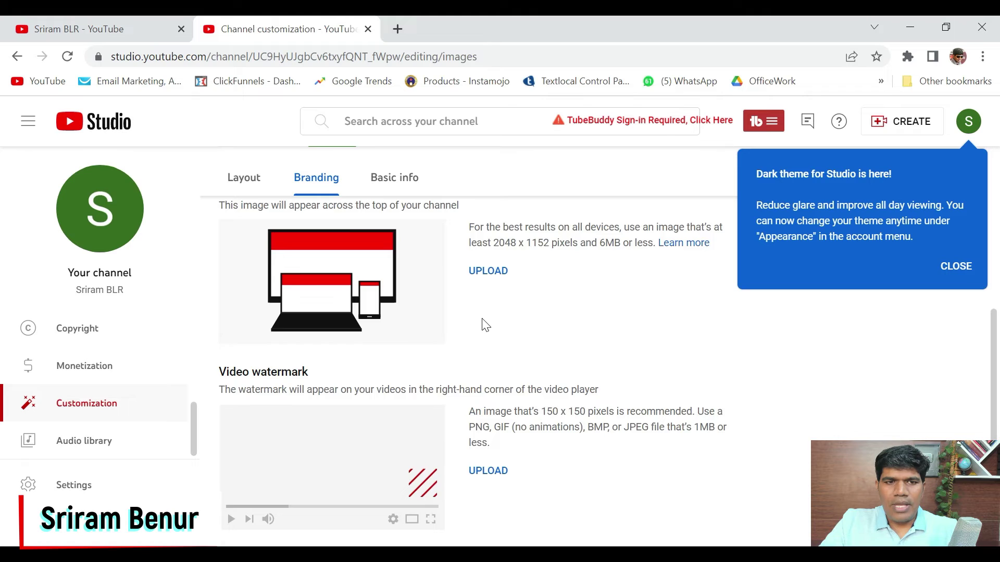
scroll(483, 325, up, 1)
scroll(484, 389, up, 2)
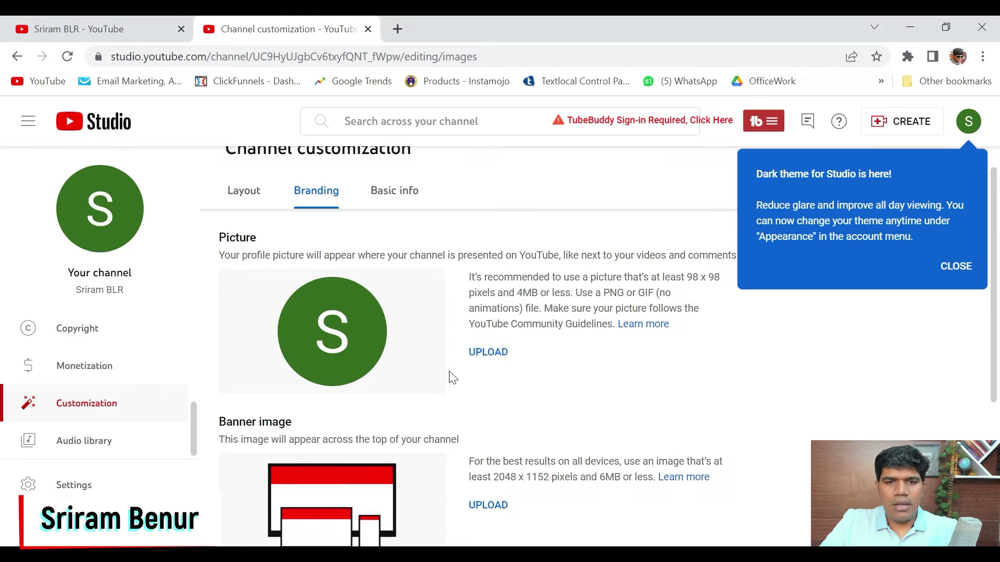
scroll(446, 376, up, 1)
Set D:\YouTubeChannel\0_1 as the circular profile picture, zooming the browser to 80%
click(488, 383)
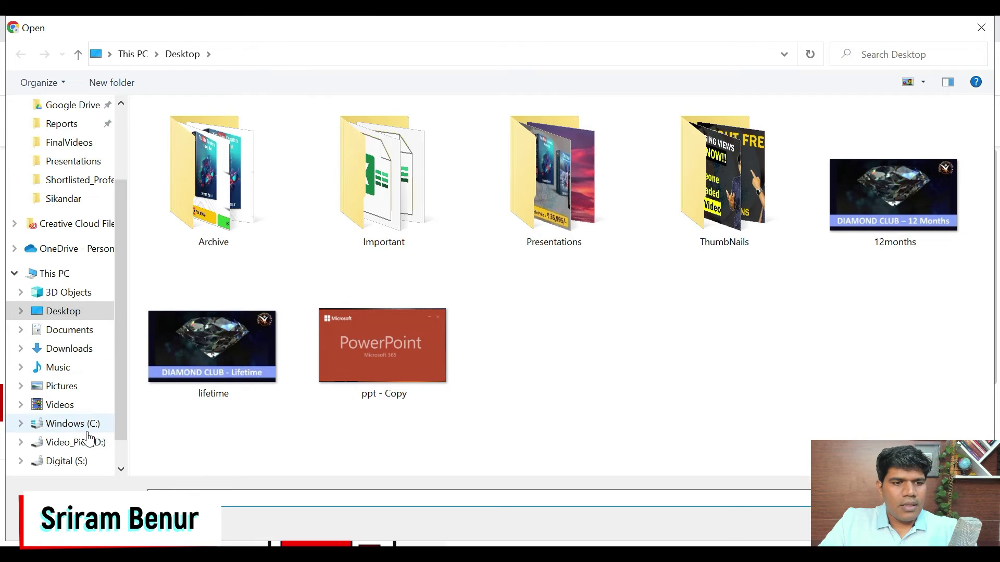
click(84, 461)
click(96, 443)
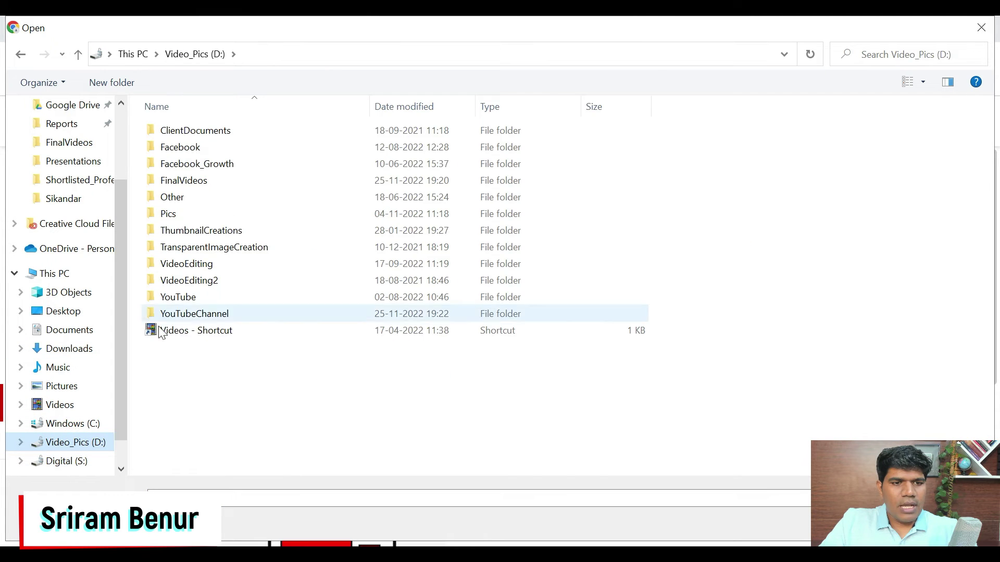
double_click(236, 313)
click(217, 186)
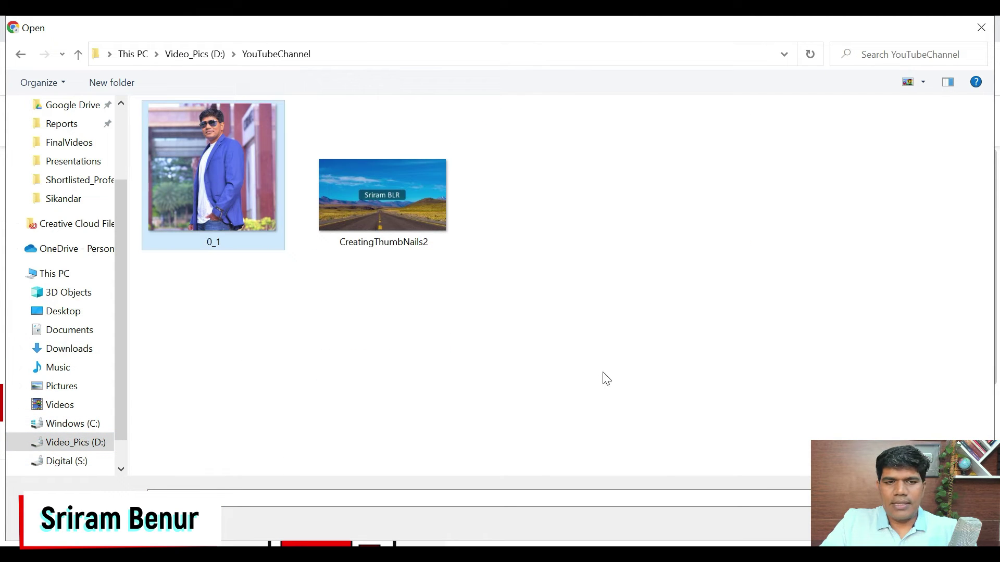
double_click(237, 200)
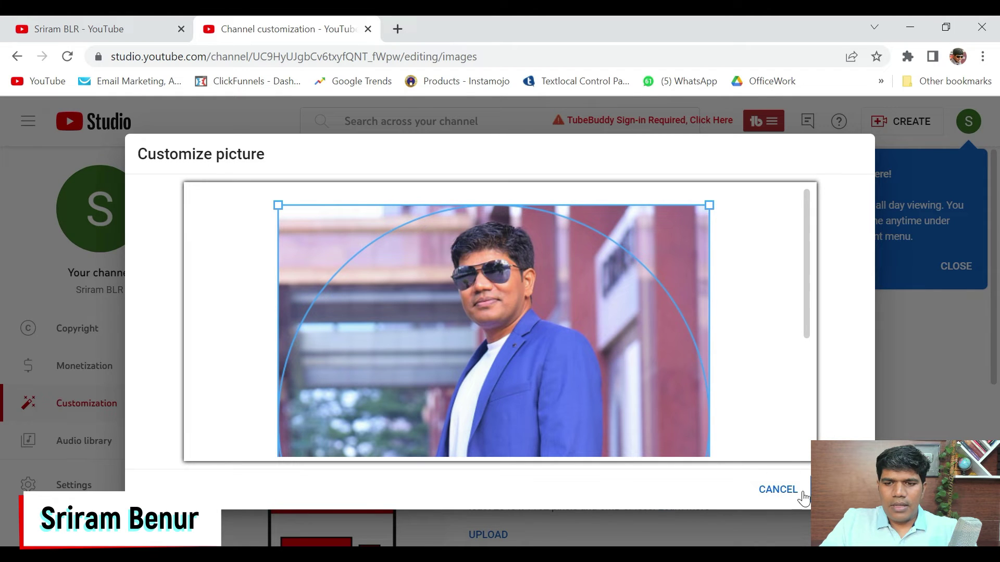
click(983, 56)
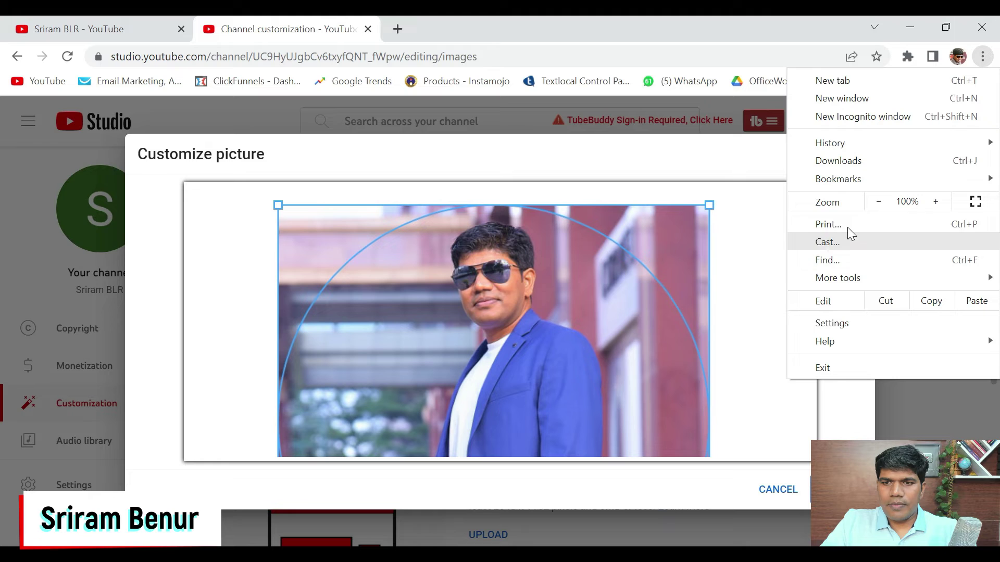
click(878, 202)
click(879, 202)
click(773, 503)
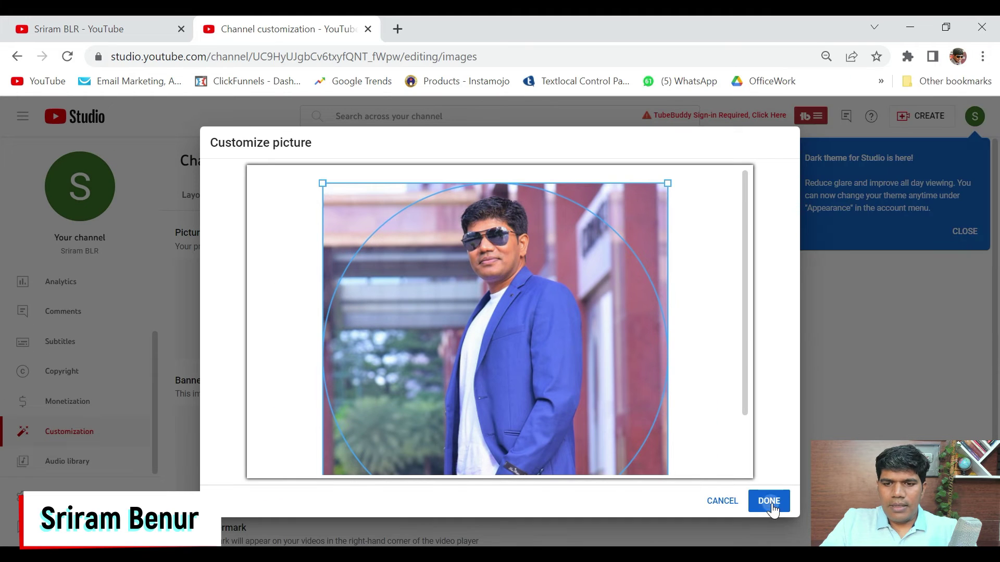
click(773, 503)
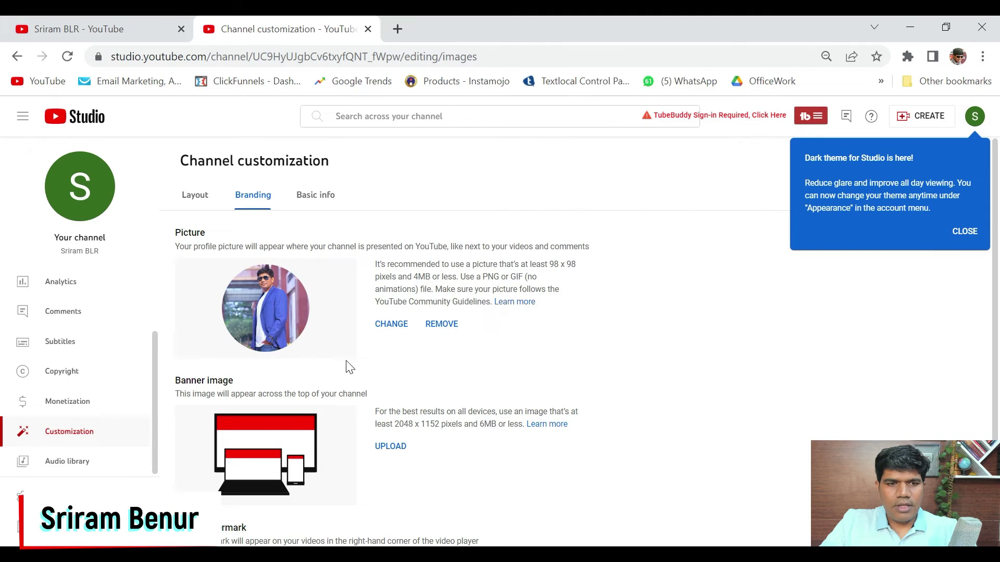
scroll(394, 398, down, 1)
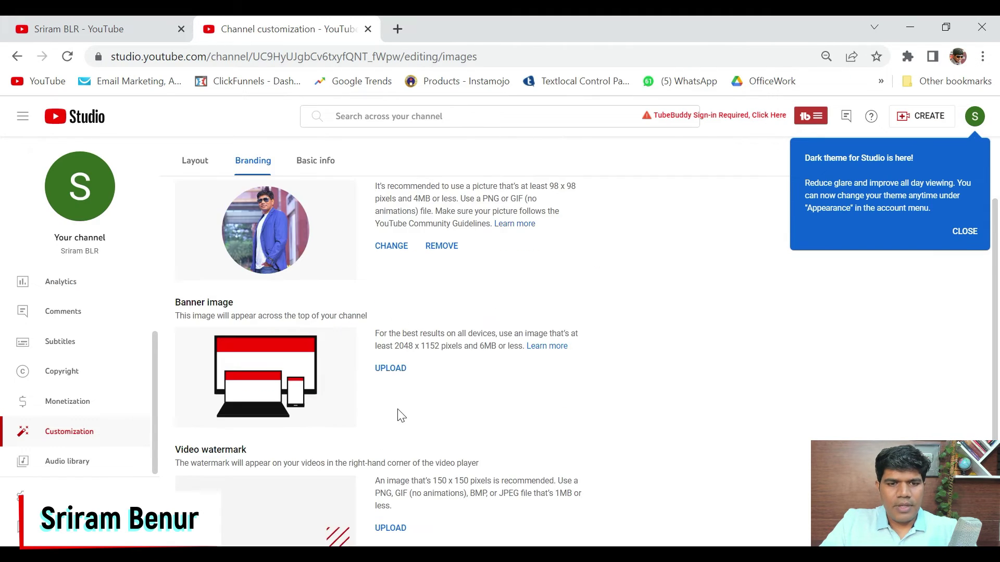
Set CreatingThumbNails2 as the banner, publish, and open the public channel page
click(390, 371)
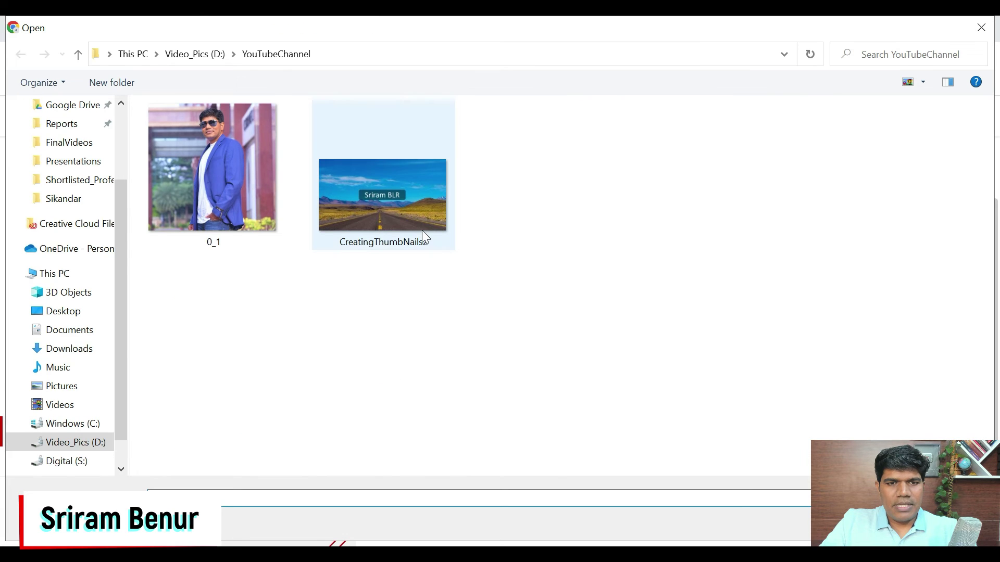
double_click(422, 231)
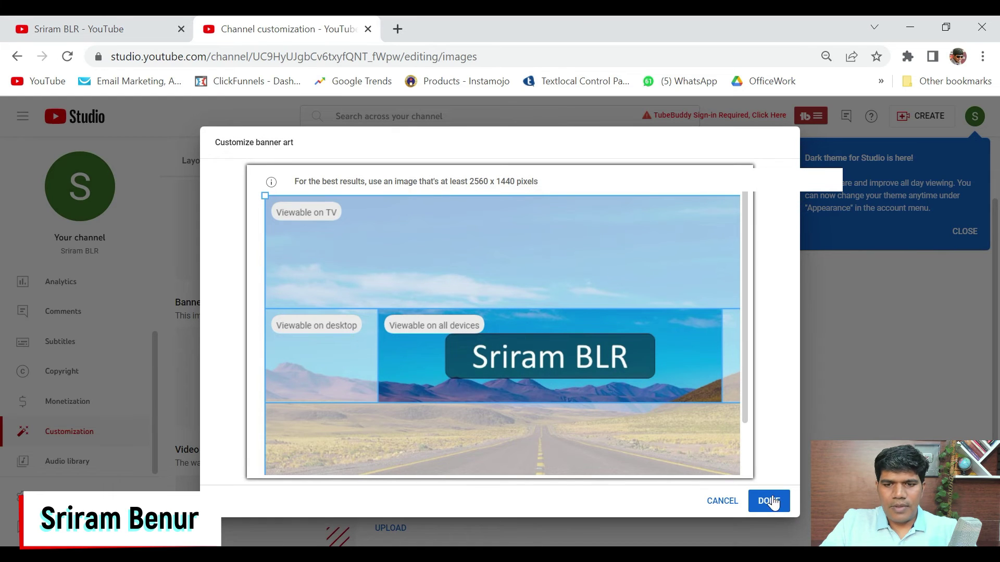
click(769, 503)
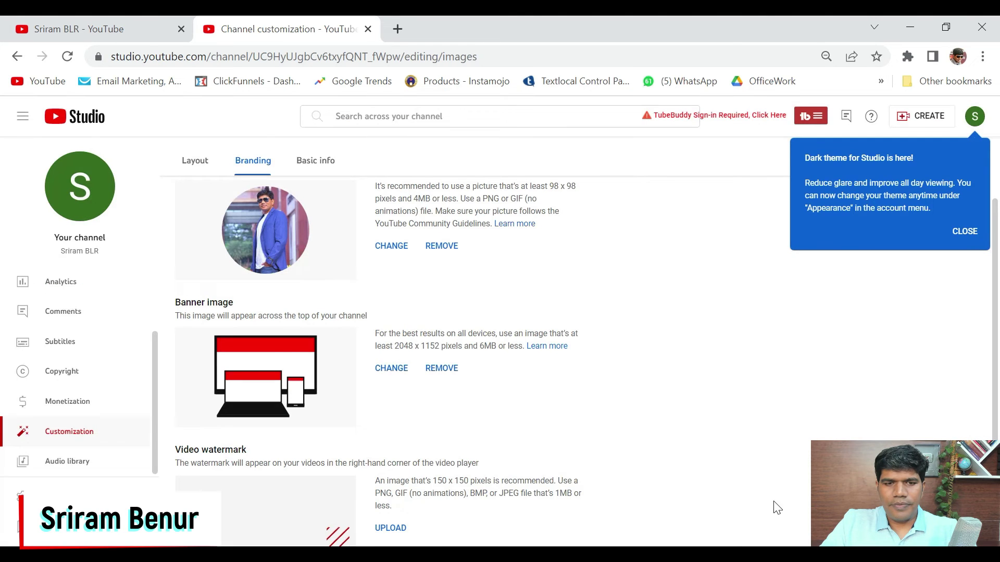
scroll(536, 427, down, 1)
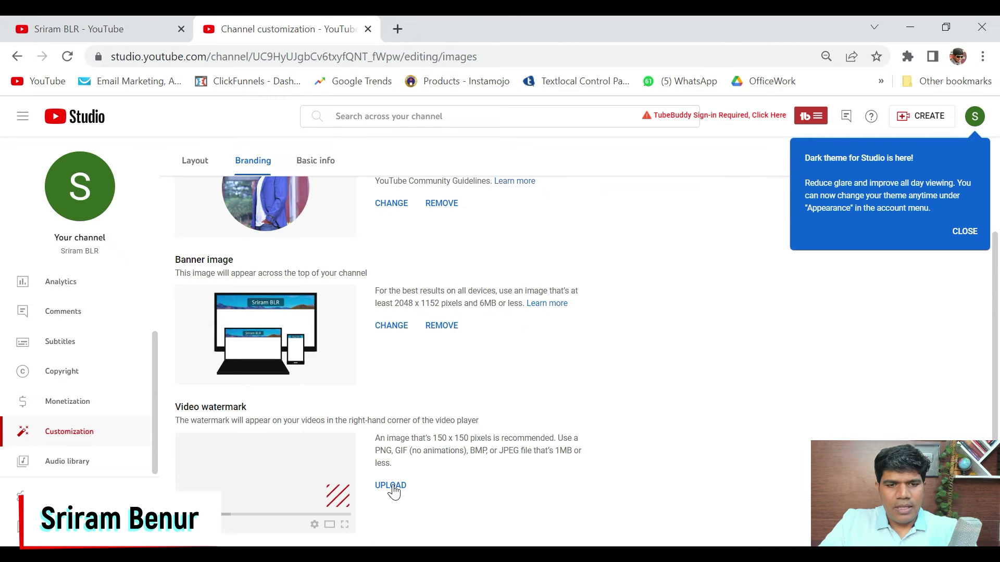
scroll(518, 441, up, 3)
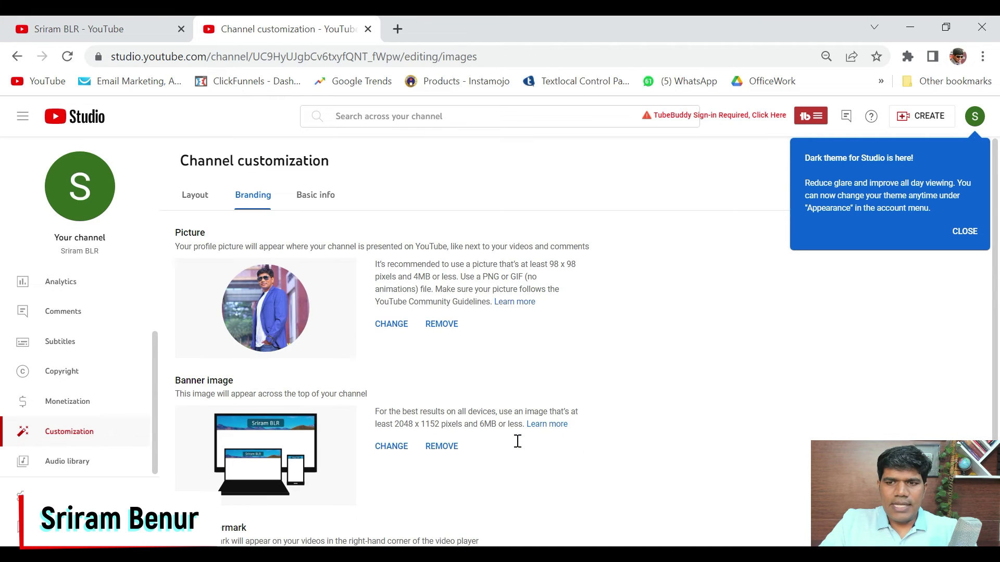
click(963, 234)
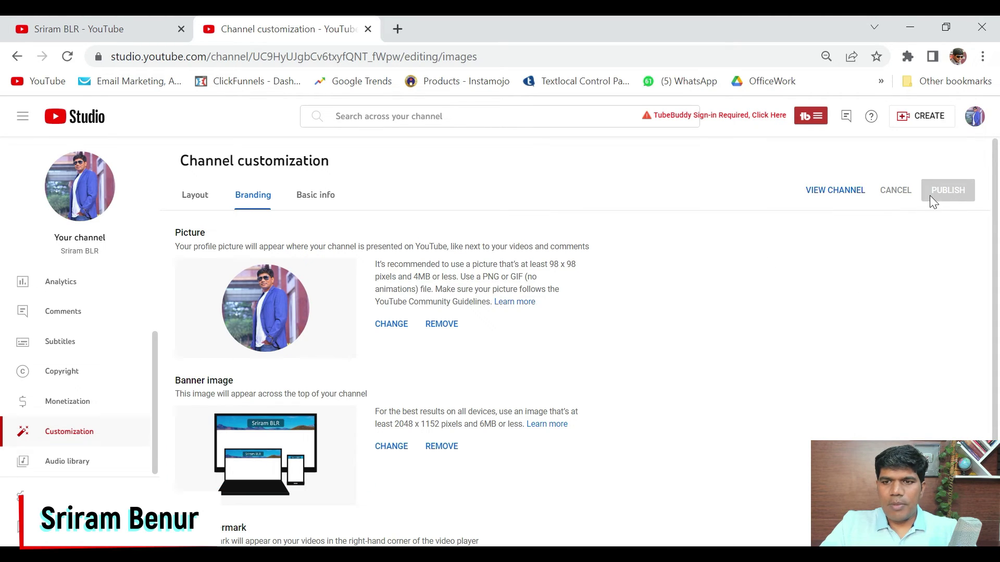
click(835, 192)
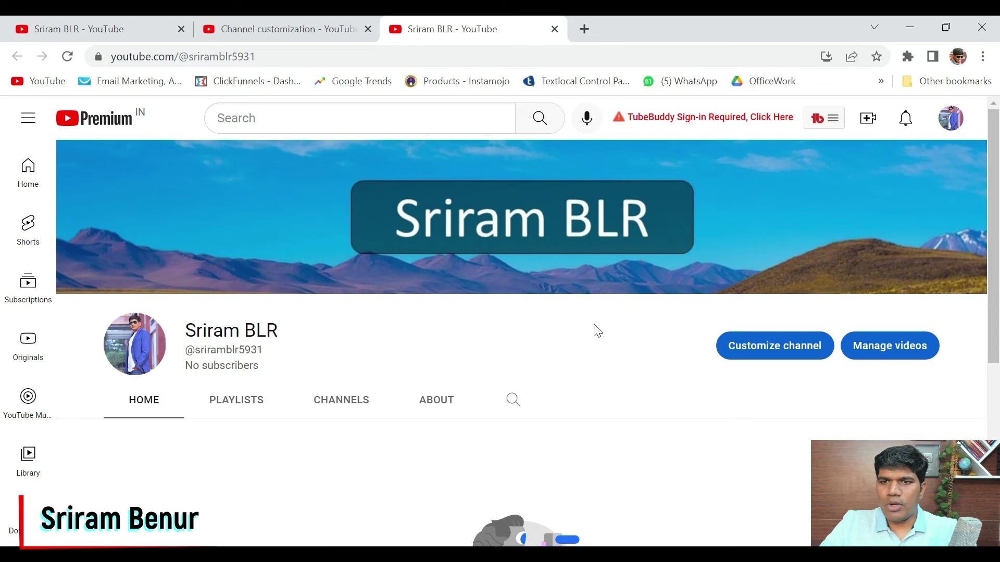
Show the upload-video and go-live options from Sriram BLR's channel page
click(868, 118)
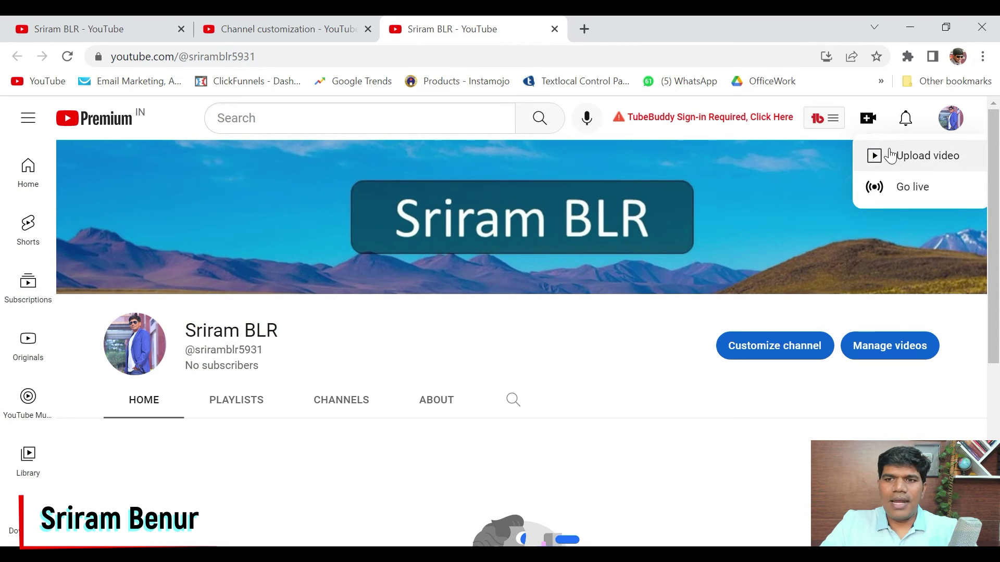